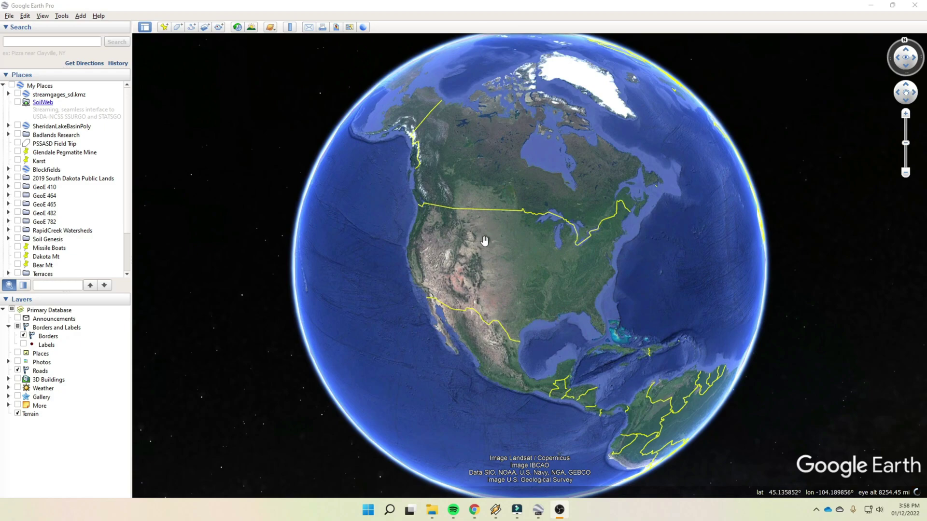
Step: Zoom in on South Dakota's Black Hills, centre them, and bring the Nemo quad into Places view
{"action": "scroll", "coordinate": [490, 242], "scroll_direction": "up", "scroll_amount": 5}
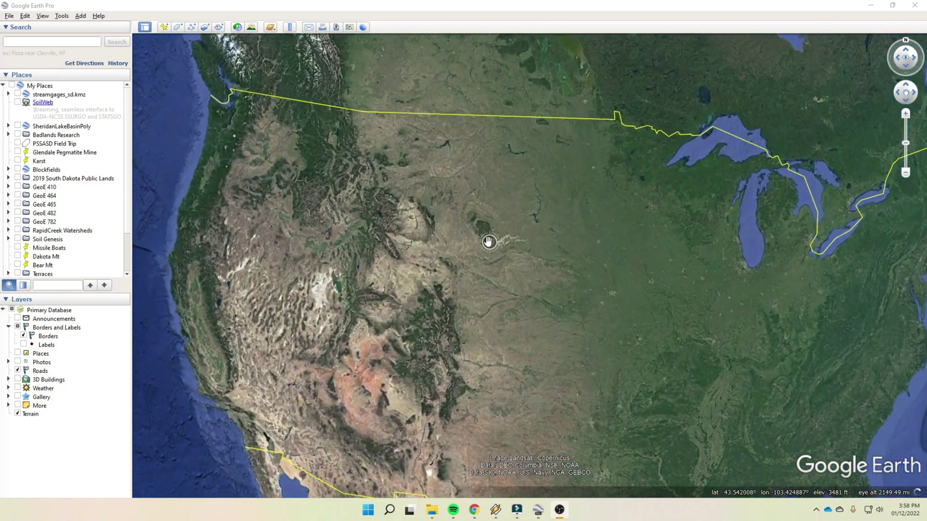
{"action": "scroll", "coordinate": [483, 236], "scroll_direction": "up", "scroll_amount": 5}
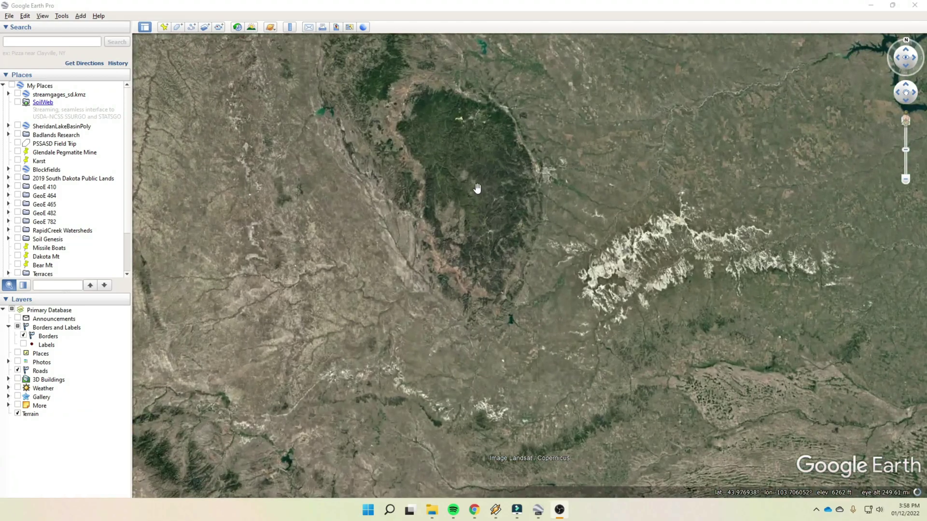
{"action": "scroll", "coordinate": [476, 261], "scroll_direction": "up", "scroll_amount": 3}
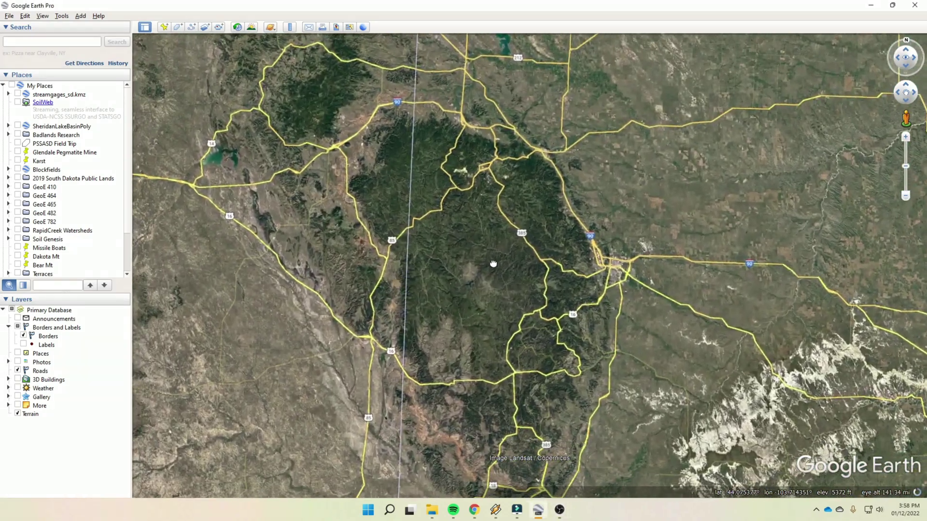
{"action": "left_click_drag", "start_coordinate": [493, 264], "coordinate": [506, 251]}
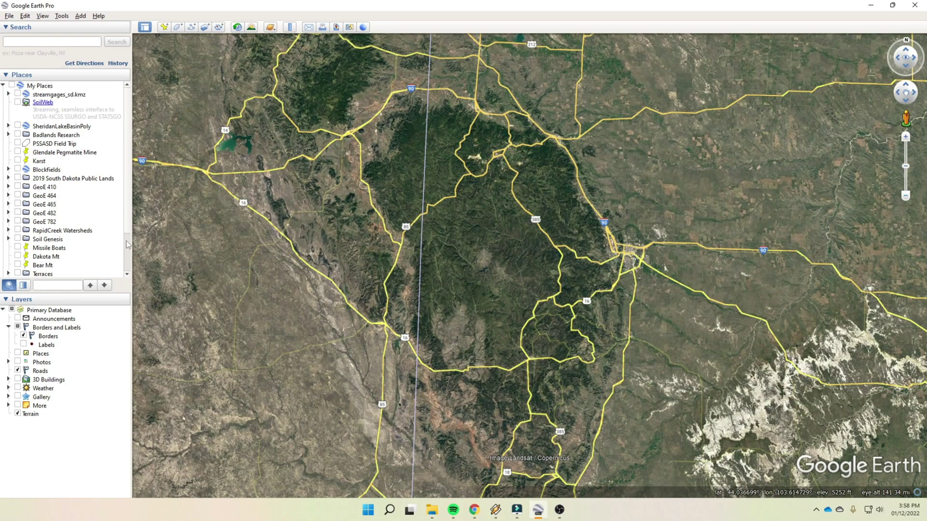
{"action": "scroll", "coordinate": [128, 208], "scroll_direction": "down", "scroll_amount": 3}
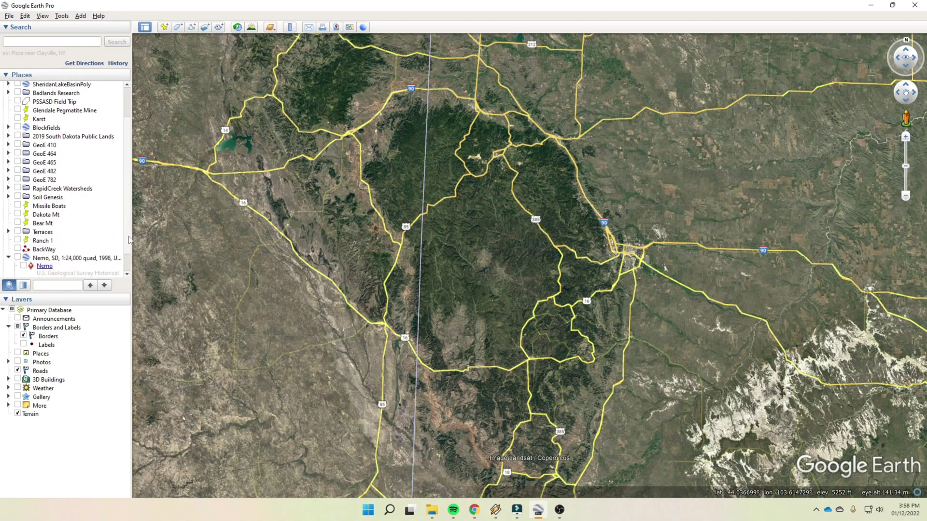
{"action": "scroll", "coordinate": [130, 253], "scroll_direction": "down", "scroll_amount": 1}
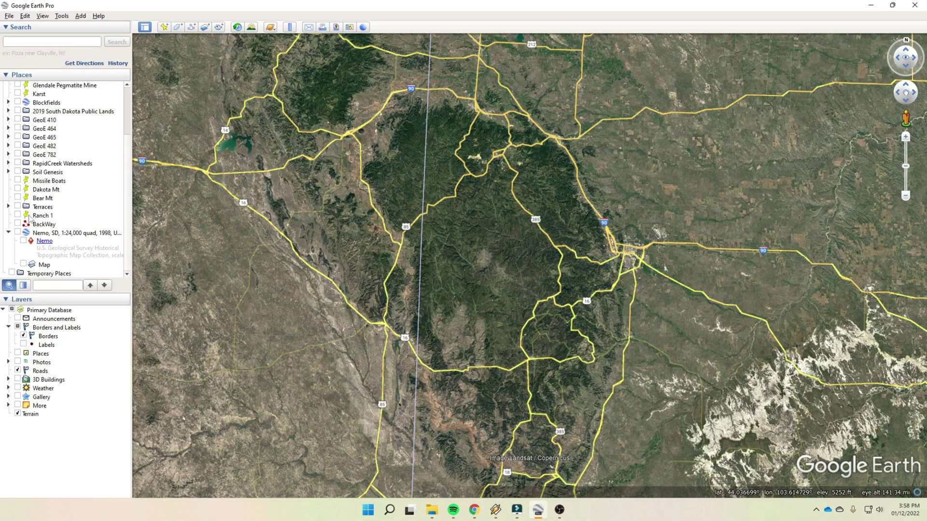
Step: Turn on the Nemo, SD 1:24,000 topo overlay and zoom in toward Pilot Knob
{"action": "left_click", "coordinate": [18, 233]}
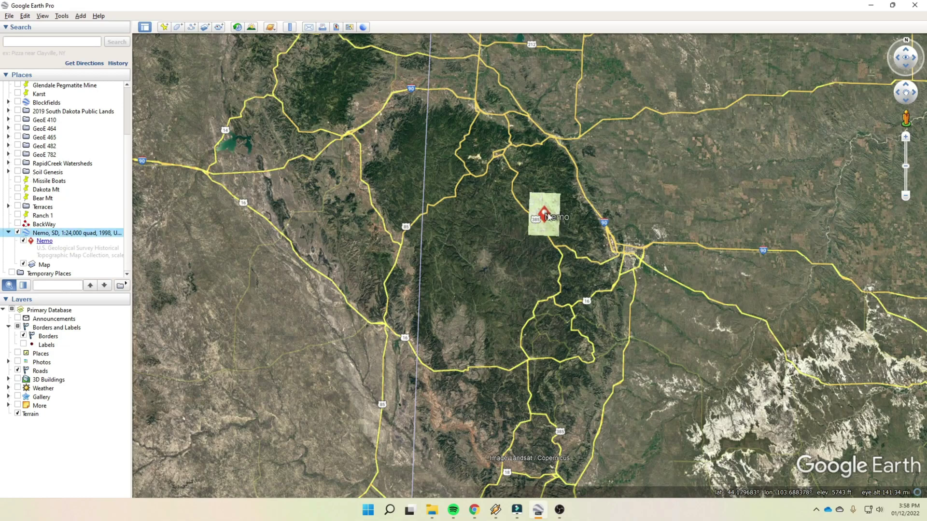
{"action": "scroll", "coordinate": [551, 216], "scroll_direction": "up", "scroll_amount": 5}
{"action": "scroll", "coordinate": [541, 219], "scroll_direction": "up", "scroll_amount": 3}
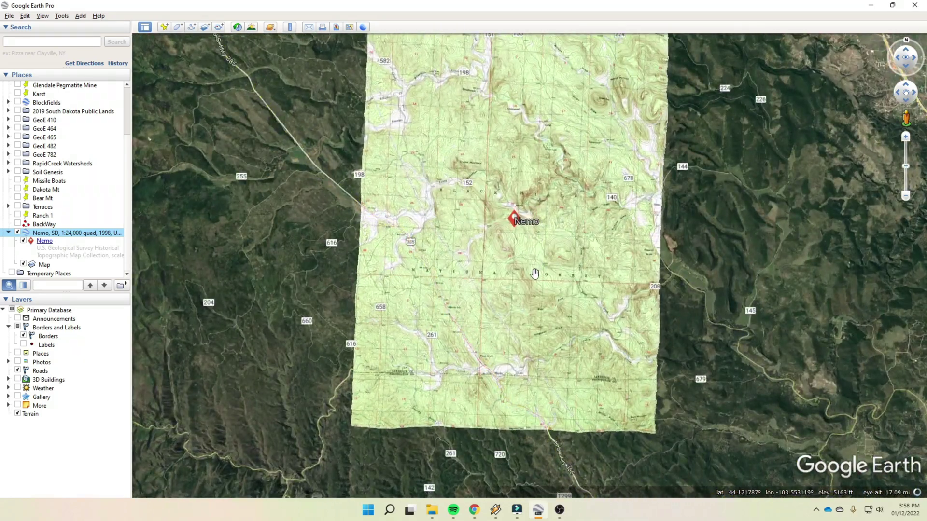
{"action": "scroll", "coordinate": [508, 366], "scroll_direction": "up", "scroll_amount": 1}
{"action": "scroll", "coordinate": [508, 365], "scroll_direction": "up", "scroll_amount": 3}
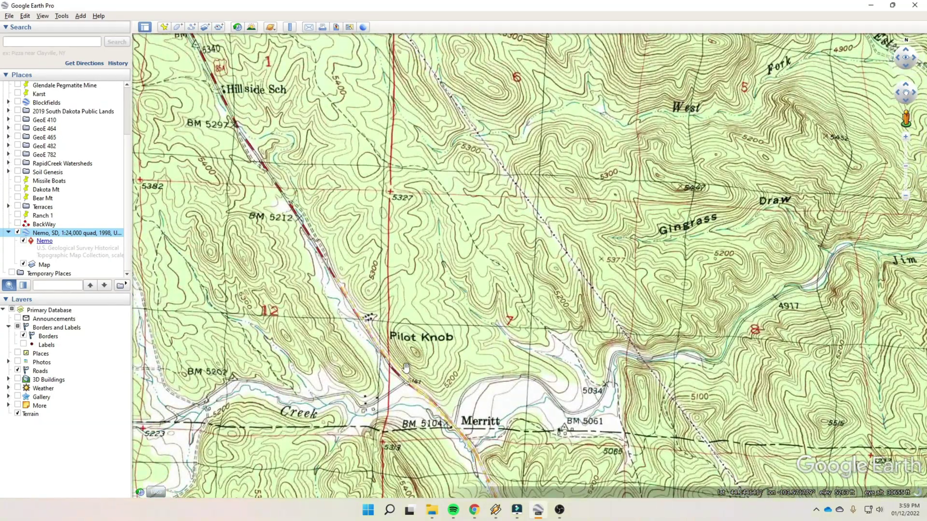
{"action": "scroll", "coordinate": [451, 360], "scroll_direction": "up", "scroll_amount": 2}
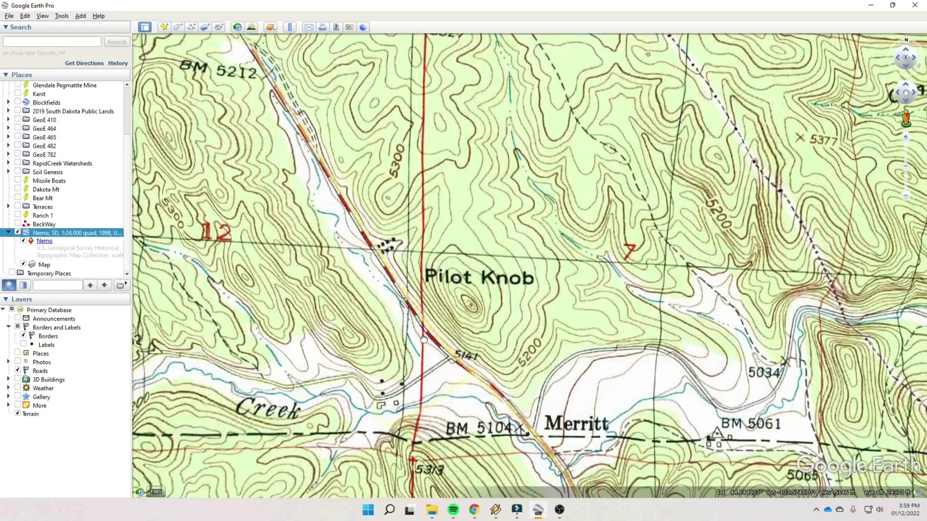
{"action": "left_click_drag", "start_coordinate": [424, 339], "coordinate": [437, 284]}
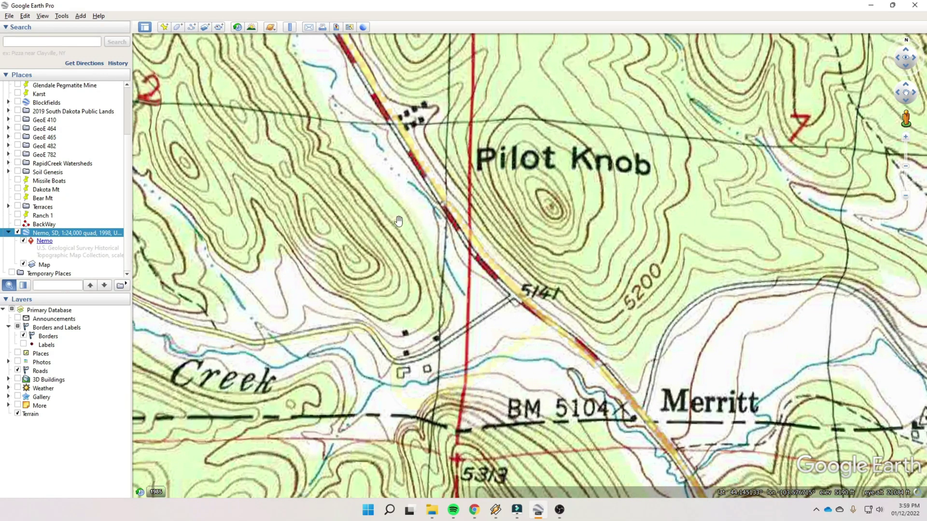
Step: Tilt and rotate the view obliquely over the topo-draped valley around Pilot Knob and Merritt
{"action": "middle_click_drag", "start_coordinate": [431, 208], "coordinate": [439, 261]}
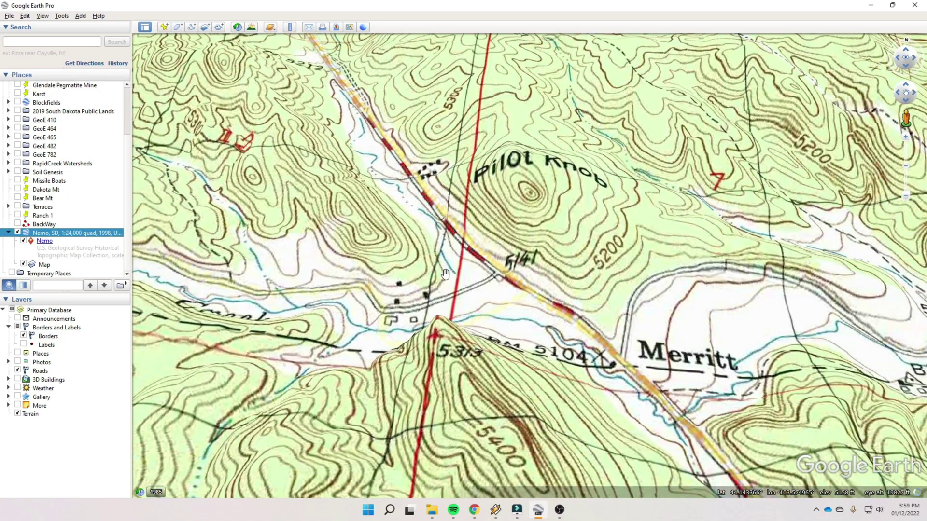
{"action": "left_click_drag", "start_coordinate": [446, 273], "coordinate": [398, 266]}
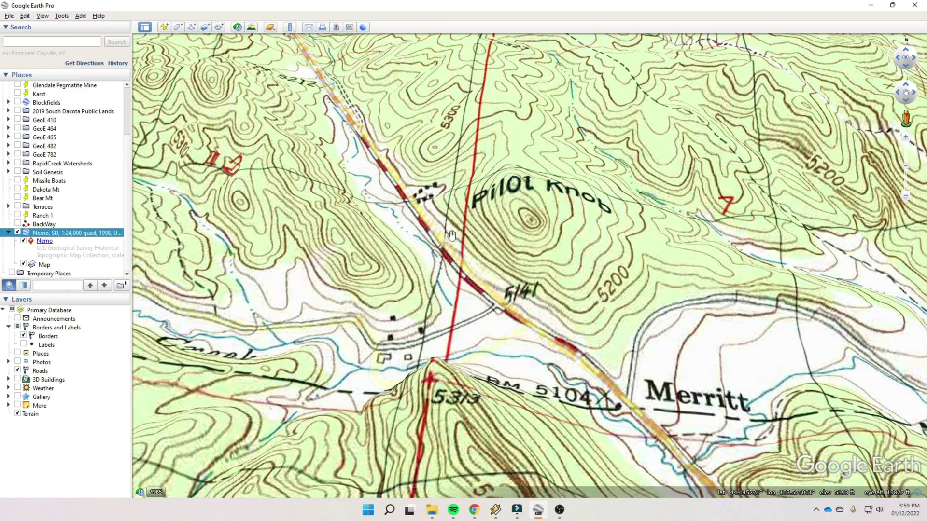
{"action": "scroll", "coordinate": [448, 250], "scroll_direction": "down", "scroll_amount": 3}
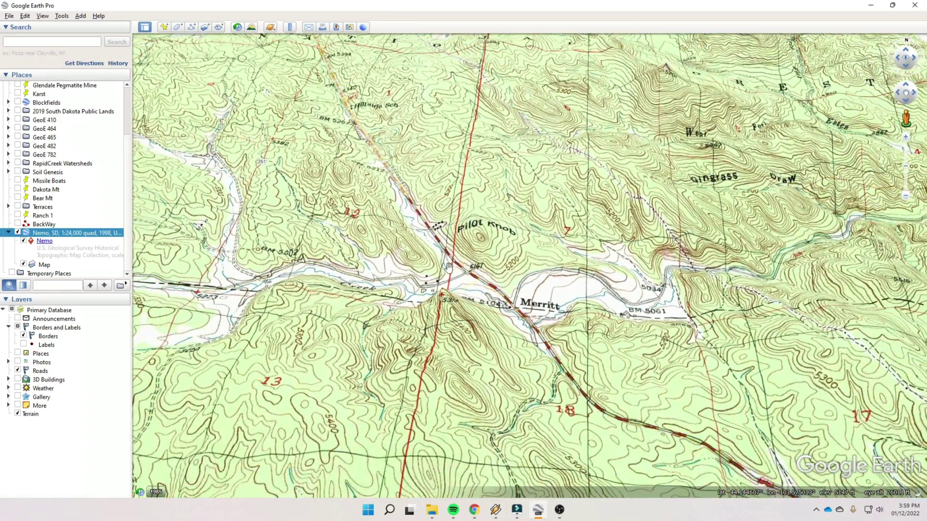
{"action": "middle_click_drag", "start_coordinate": [448, 266], "coordinate": [428, 316]}
{"action": "left_click_drag", "start_coordinate": [428, 316], "coordinate": [622, 360]}
{"action": "middle_click_drag", "start_coordinate": [622, 359], "coordinate": [434, 271]}
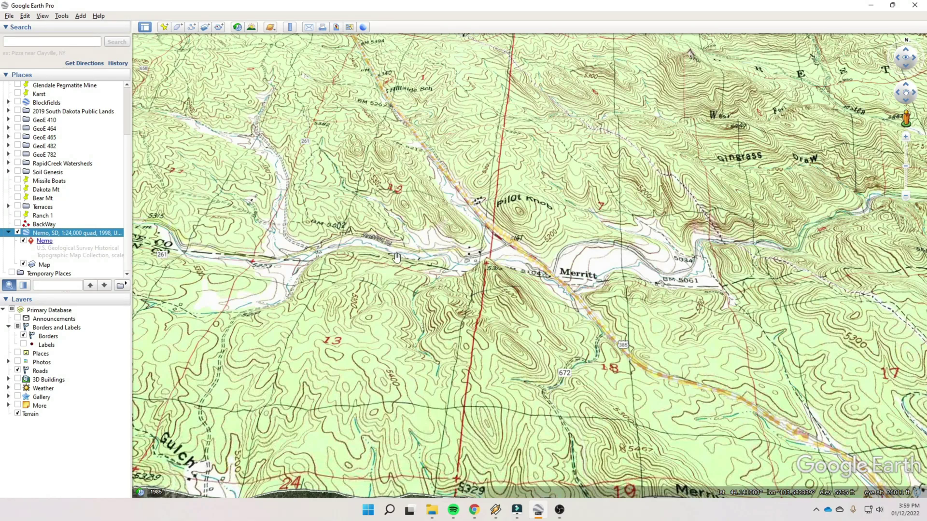
Step: Look straight down at close range on Pilot Knob's contours, with benchmark BM 5104 visible
{"action": "right_click", "coordinate": [46, 233]}
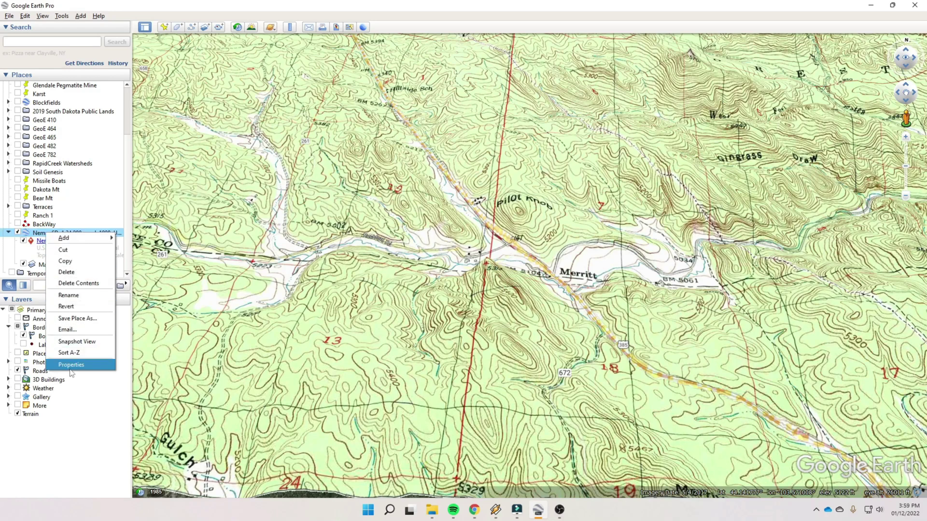
{"action": "left_click", "coordinate": [375, 287]}
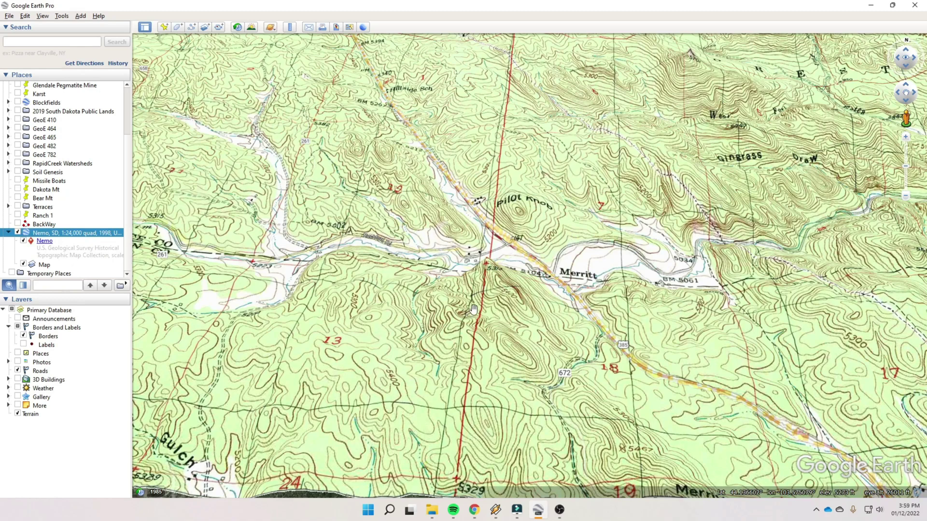
{"action": "left_click_drag", "start_coordinate": [476, 309], "coordinate": [443, 402]}
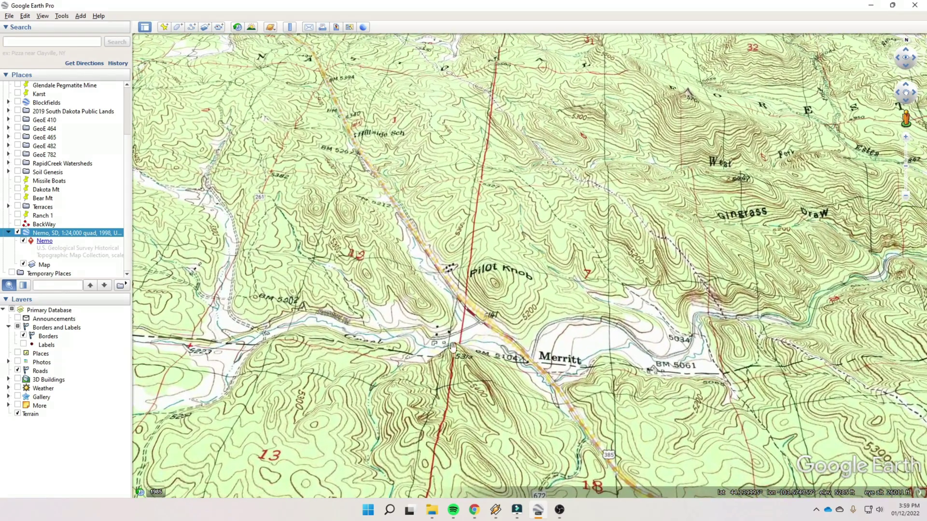
{"action": "middle_click_drag", "start_coordinate": [476, 340], "coordinate": [455, 136]}
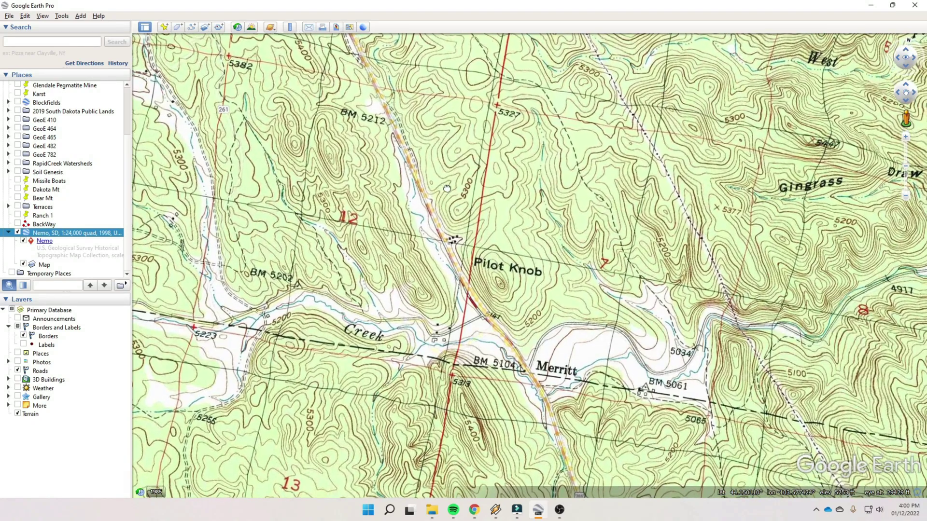
{"action": "scroll", "coordinate": [447, 189], "scroll_direction": "up", "scroll_amount": 1}
{"action": "scroll", "coordinate": [463, 261], "scroll_direction": "up", "scroll_amount": 2}
{"action": "left_click_drag", "start_coordinate": [465, 272], "coordinate": [452, 256]}
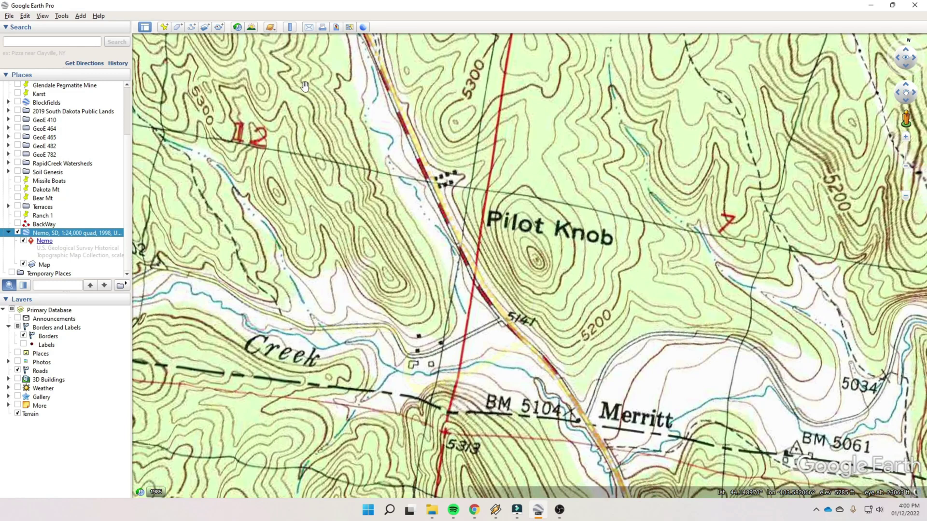
Step: Open the Ruler, move it off Pilot Knob, and set Path measurement units to Feet
{"action": "left_click", "coordinate": [290, 27]}
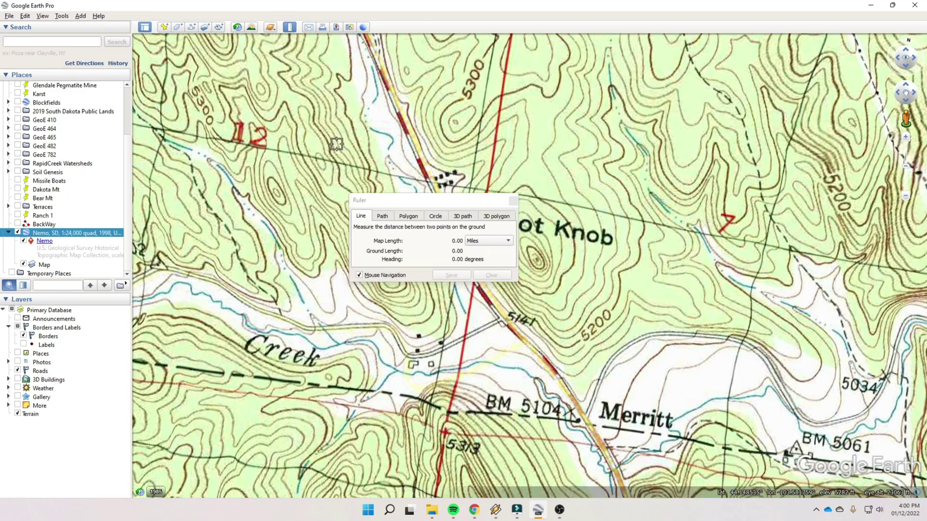
{"action": "left_click_drag", "start_coordinate": [374, 207], "coordinate": [241, 103]}
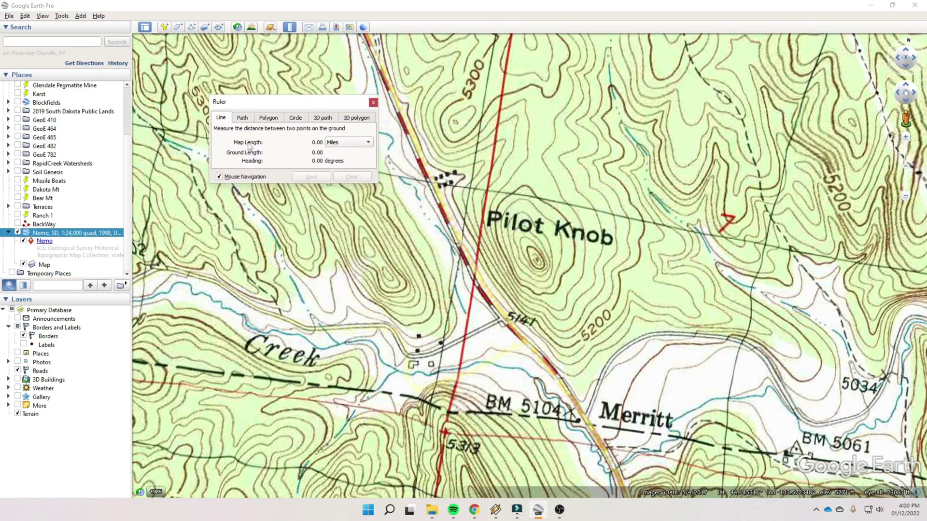
{"action": "left_click", "coordinate": [242, 118]}
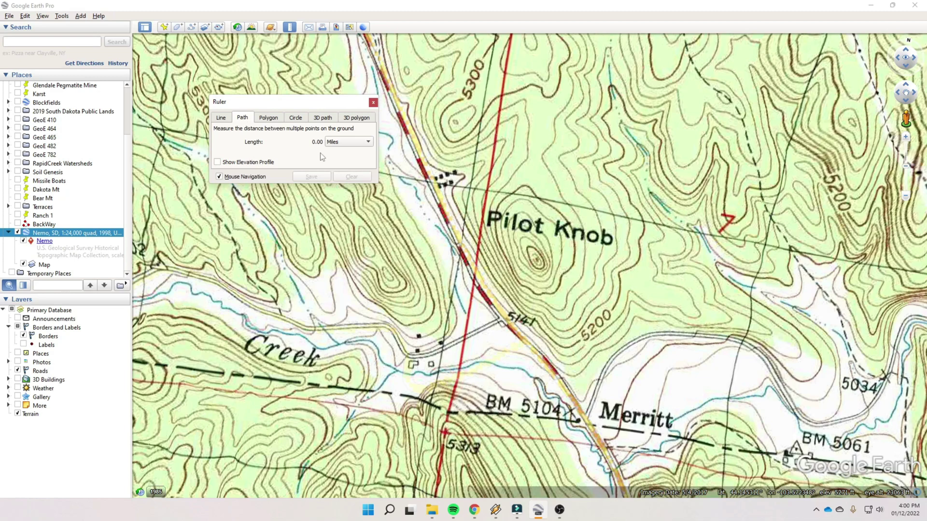
{"action": "left_click", "coordinate": [368, 142]}
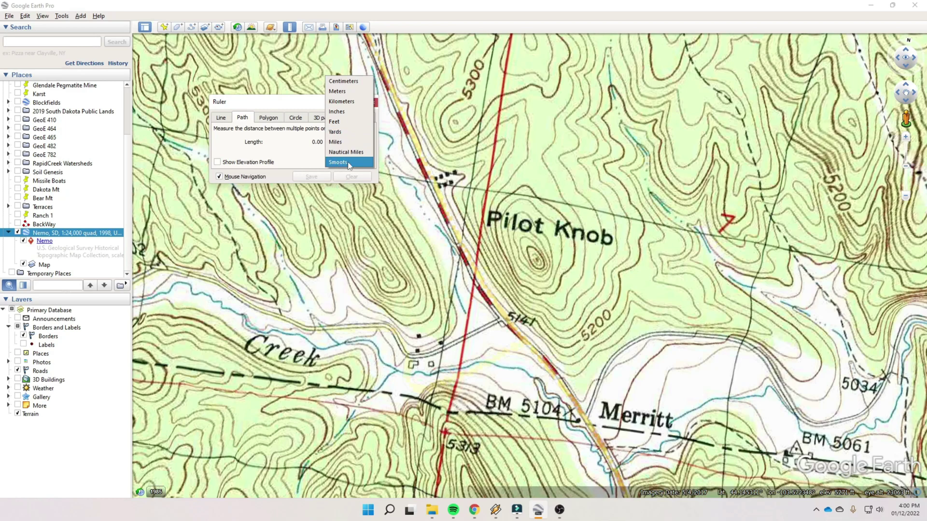
{"action": "left_click", "coordinate": [337, 123]}
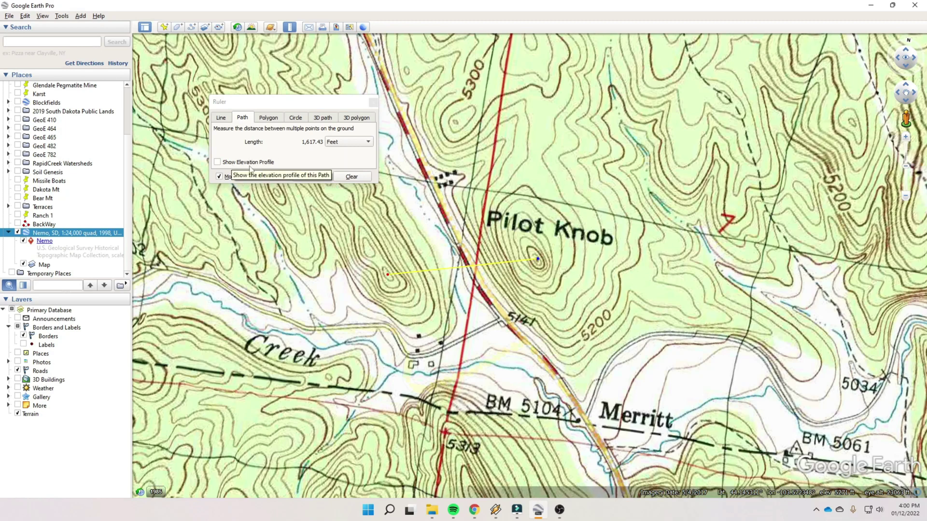
Step: Show the path's elevation profile and adjust its end near Pilot Knob, dipping to 5,145 ft
{"action": "left_click", "coordinate": [217, 162]}
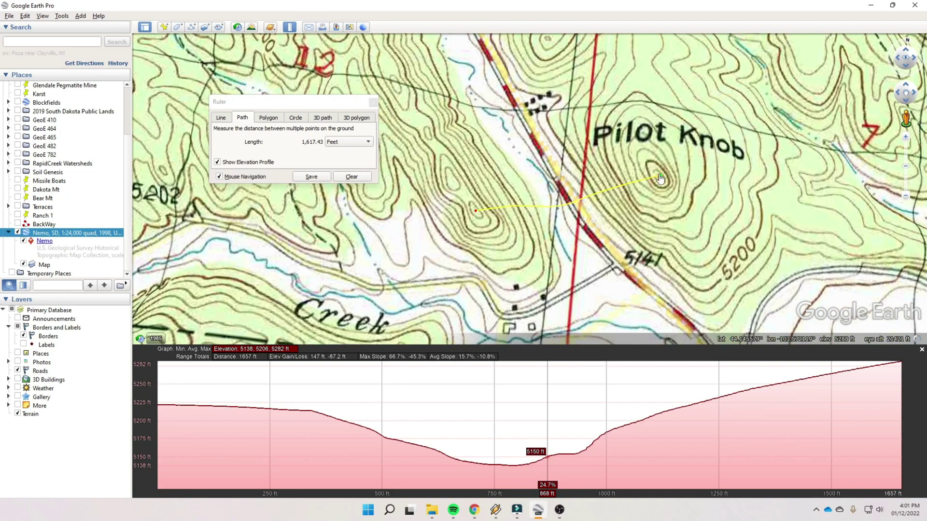
{"action": "left_click_drag", "start_coordinate": [661, 180], "coordinate": [642, 126]}
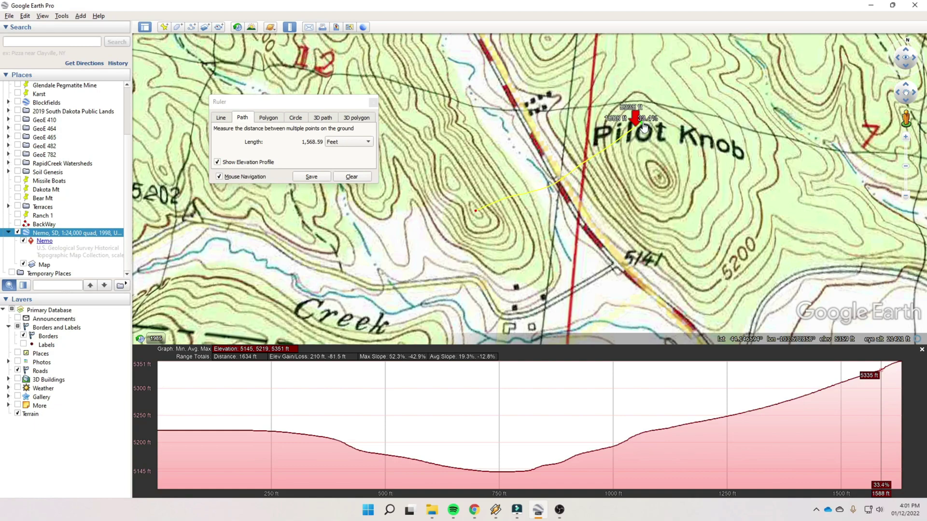
{"action": "left_click_drag", "start_coordinate": [644, 126], "coordinate": [661, 181]}
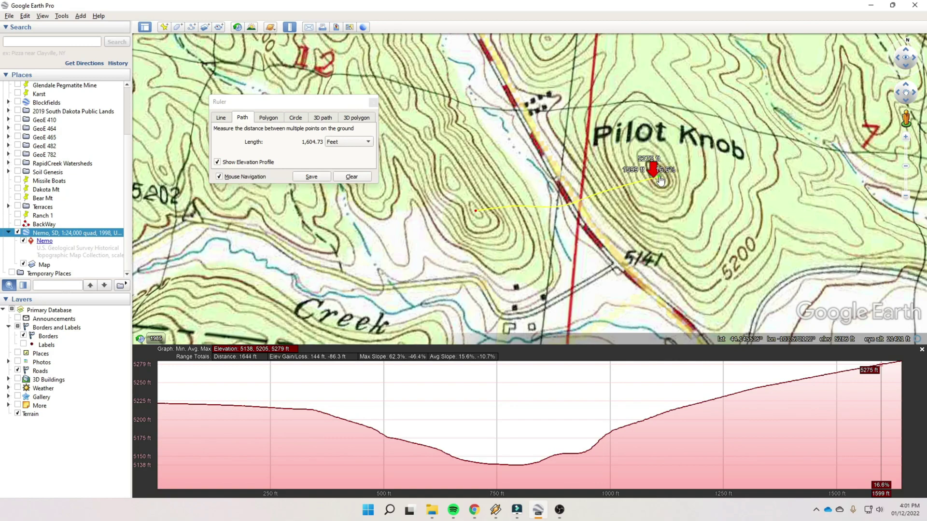
{"action": "left_click_drag", "start_coordinate": [660, 180], "coordinate": [638, 124]}
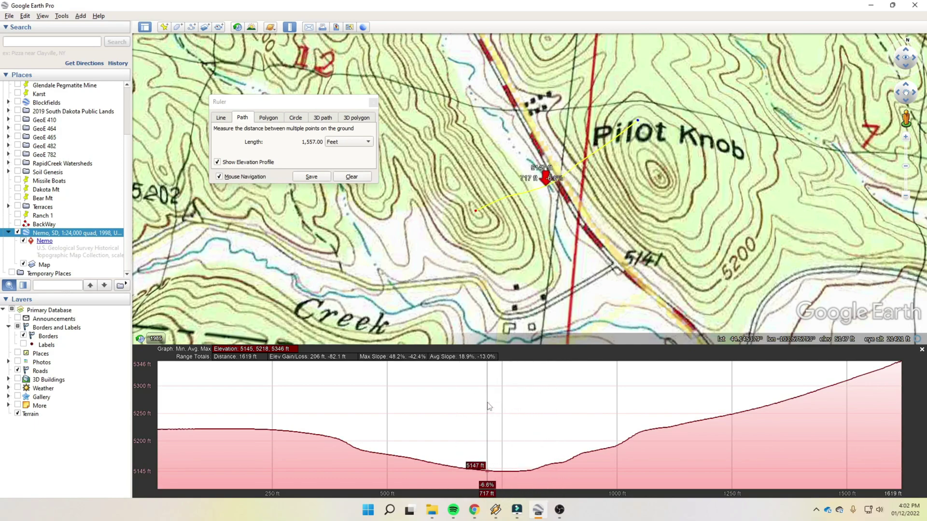
Step: Clear the Pilot Knob ruler path and close the Ruler
{"action": "left_click", "coordinate": [351, 177]}
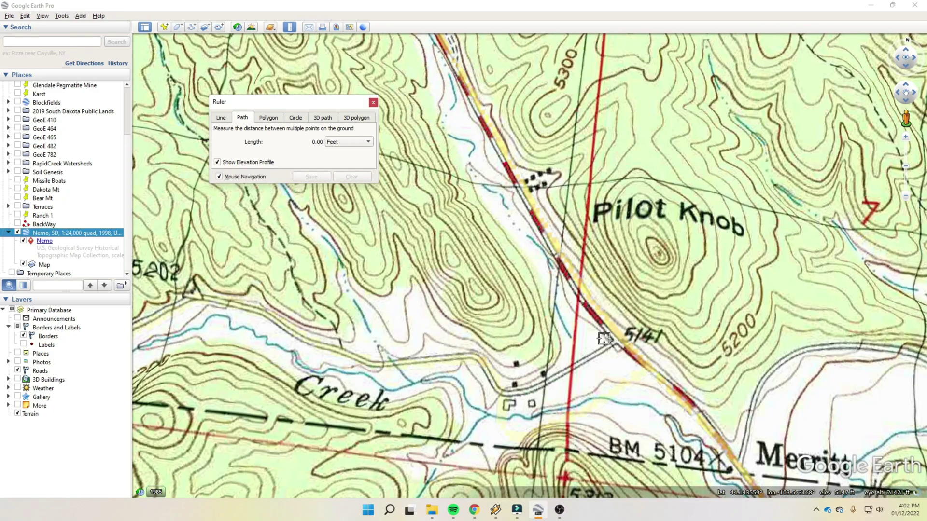
{"action": "left_click", "coordinate": [373, 102]}
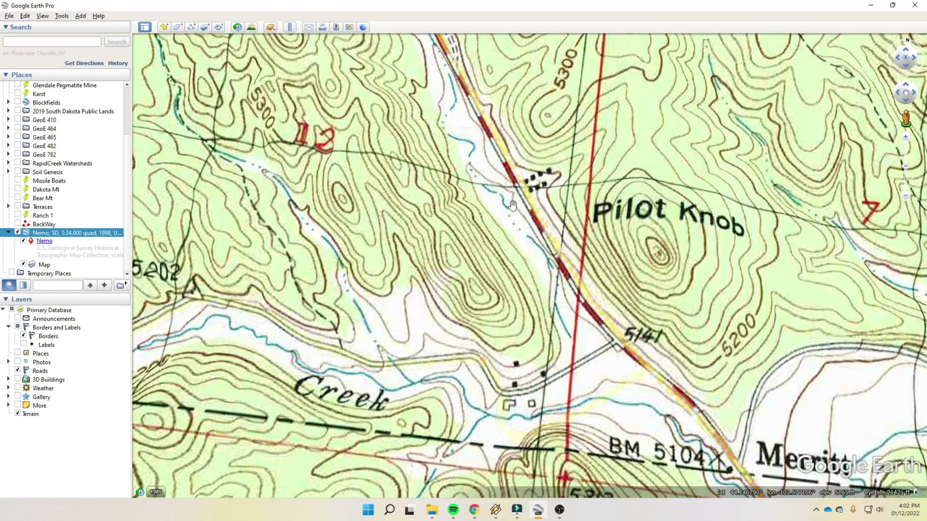
{"action": "scroll", "coordinate": [512, 205], "scroll_direction": "down", "scroll_amount": 5}
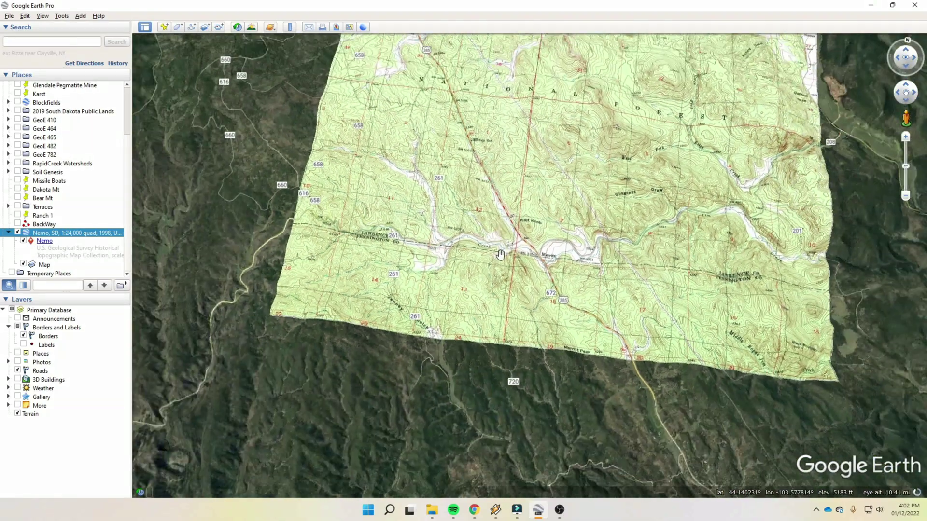
Step: Hide the Nemo topo overlay and zoom out to the whole Black Hills area
{"action": "left_click_drag", "start_coordinate": [500, 255], "coordinate": [448, 277]}
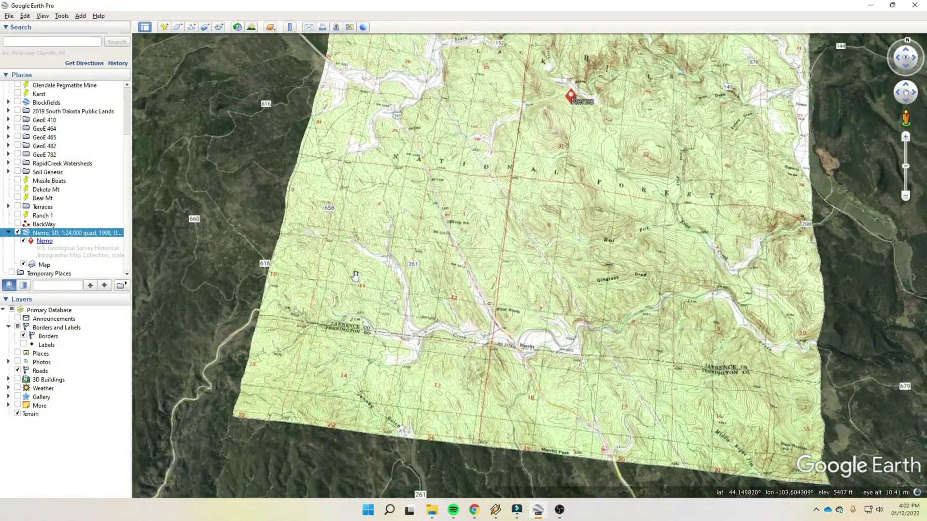
{"action": "left_click", "coordinate": [17, 232]}
{"action": "scroll", "coordinate": [381, 290], "scroll_direction": "down", "scroll_amount": 5}
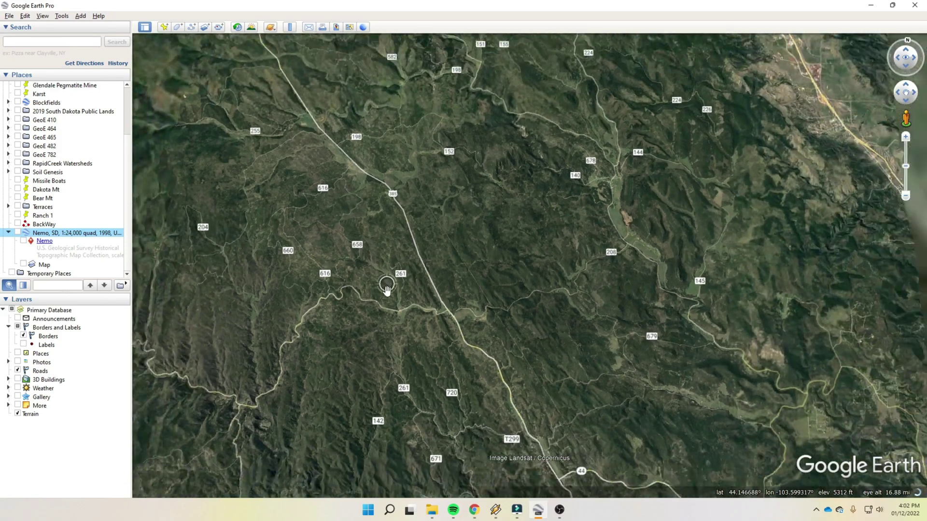
{"action": "scroll", "coordinate": [447, 271], "scroll_direction": "down", "scroll_amount": 5}
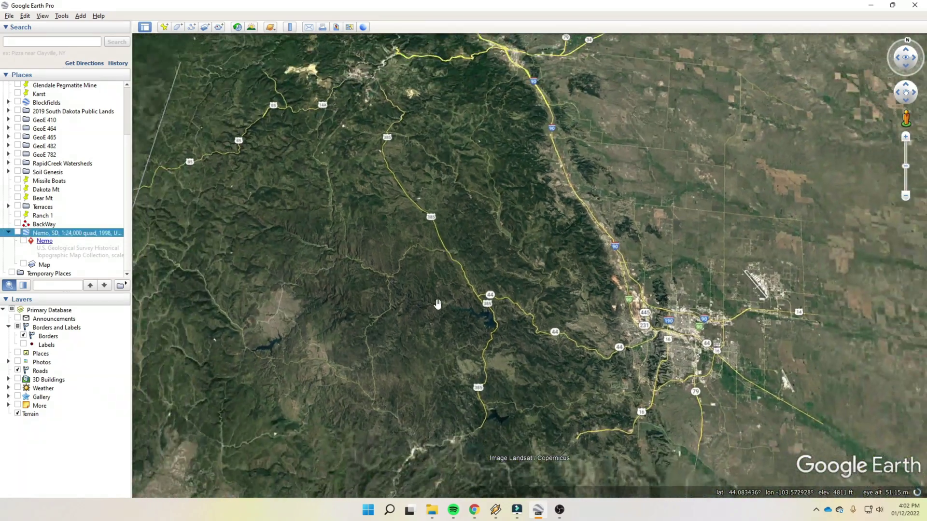
{"action": "scroll", "coordinate": [543, 255], "scroll_direction": "down", "scroll_amount": 3}
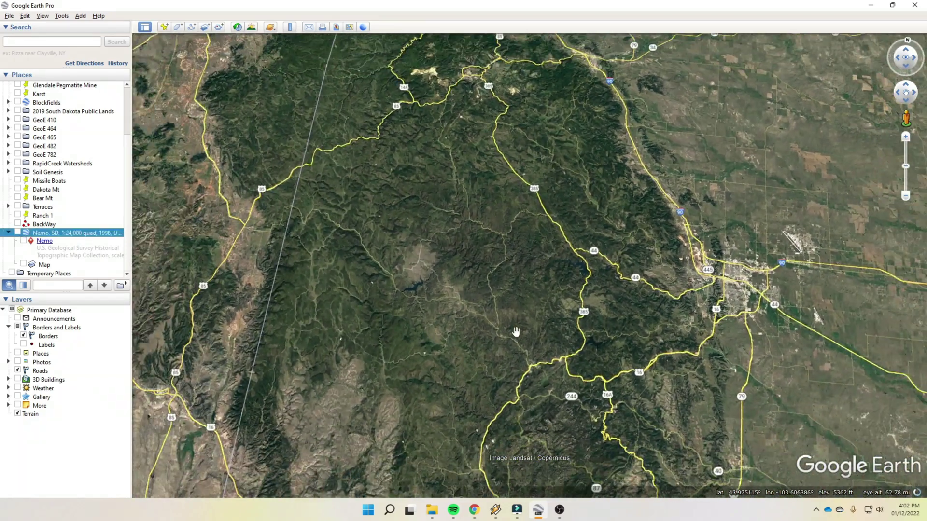
{"action": "scroll", "coordinate": [529, 236], "scroll_direction": "down", "scroll_amount": 2}
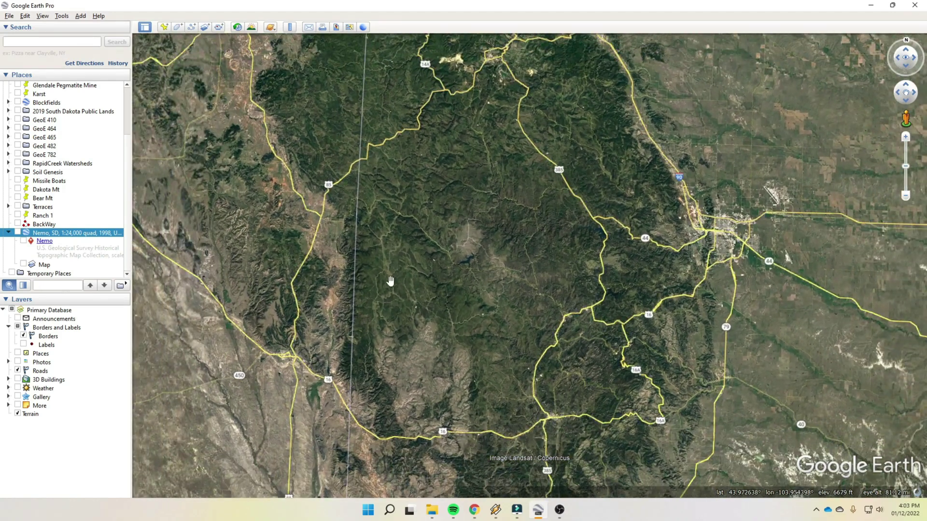
{"action": "scroll", "coordinate": [389, 279], "scroll_direction": "down", "scroll_amount": 2}
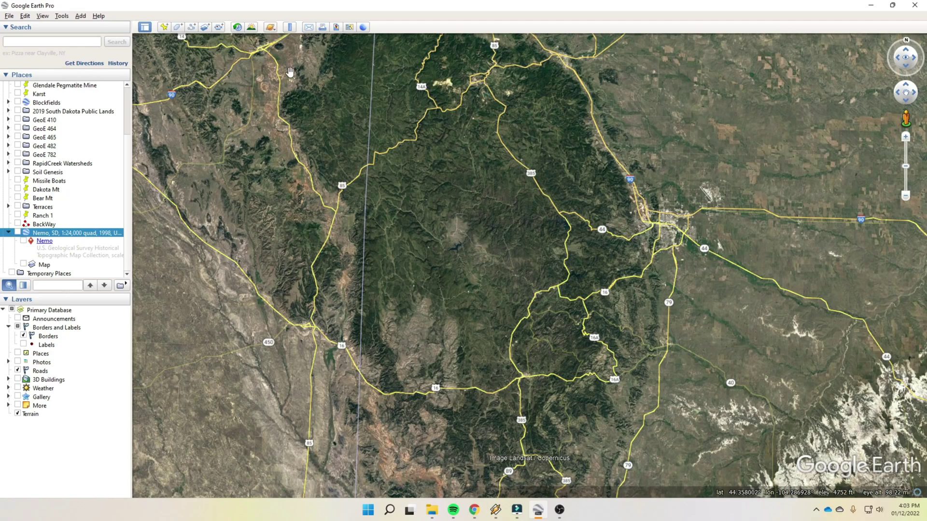
Step: Measure a 285,986-ft path from west of the hills to Rapid City, review its profile, then clear it
{"action": "left_click", "coordinate": [290, 28]}
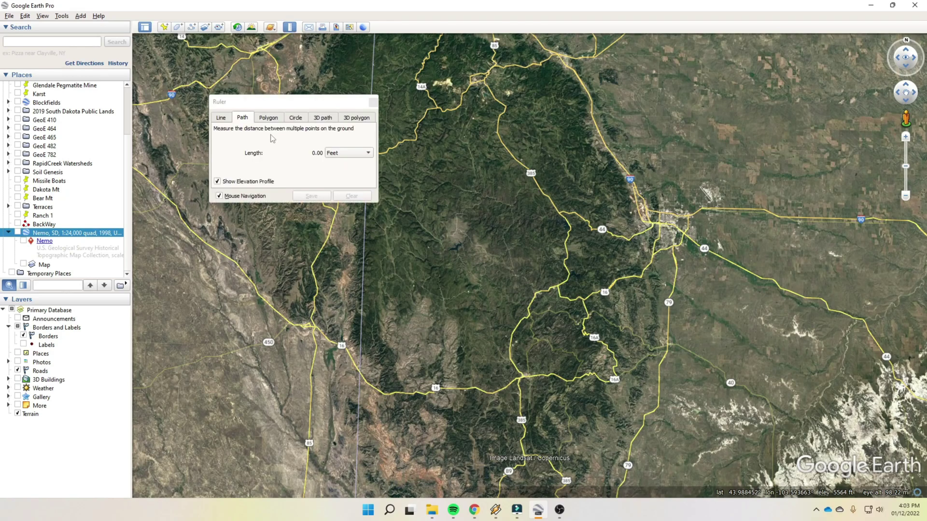
{"action": "left_click", "coordinate": [218, 182]}
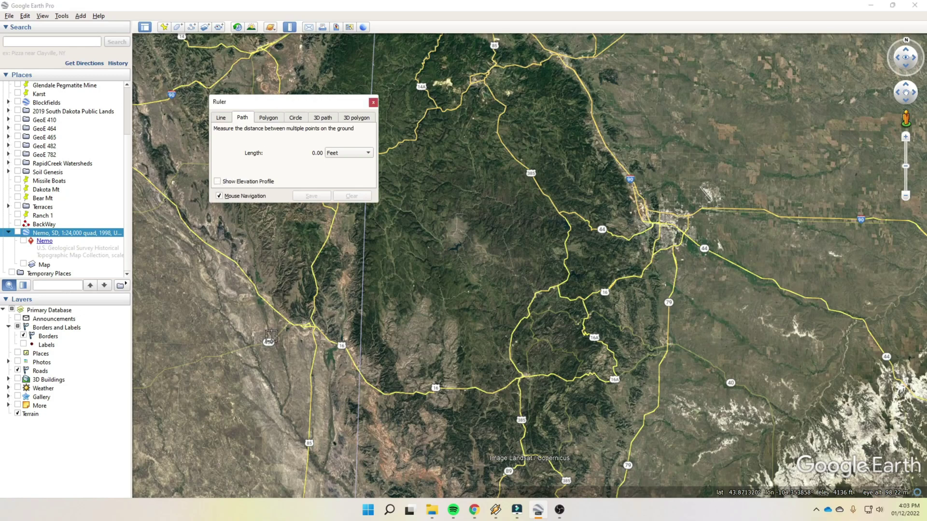
{"action": "left_click", "coordinate": [308, 332]}
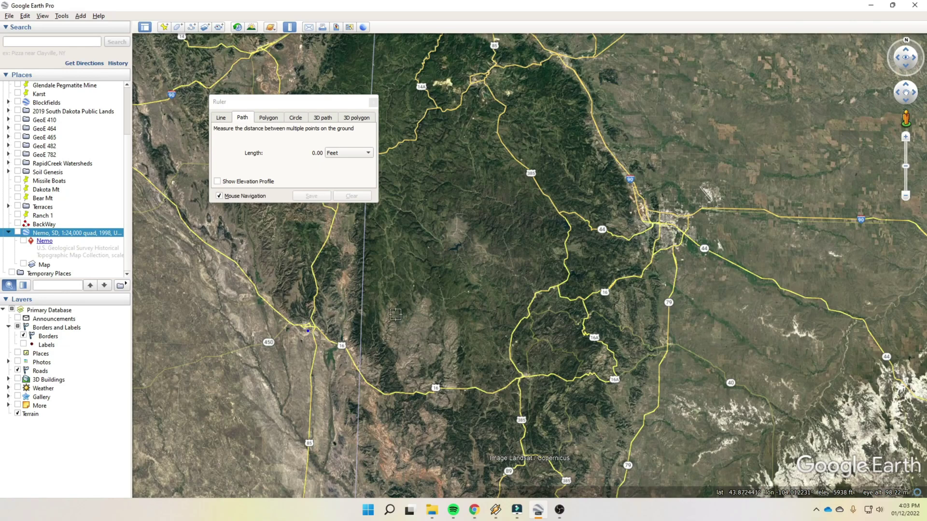
{"action": "left_click", "coordinate": [679, 222]}
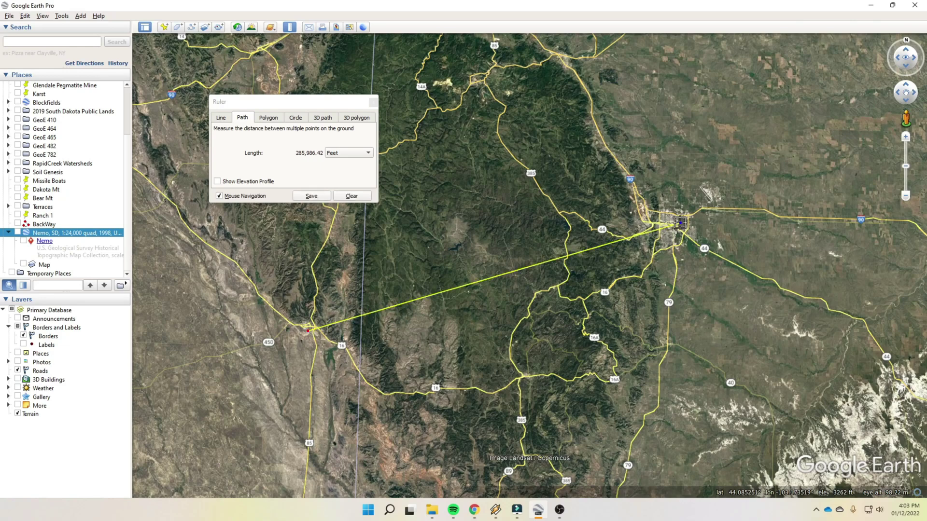
{"action": "left_click", "coordinate": [217, 182]}
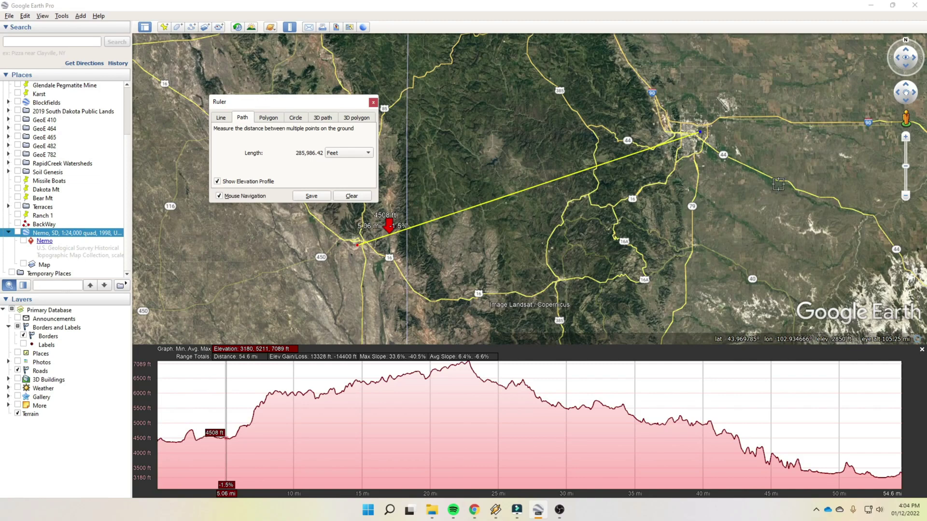
{"action": "left_click", "coordinate": [345, 200]}
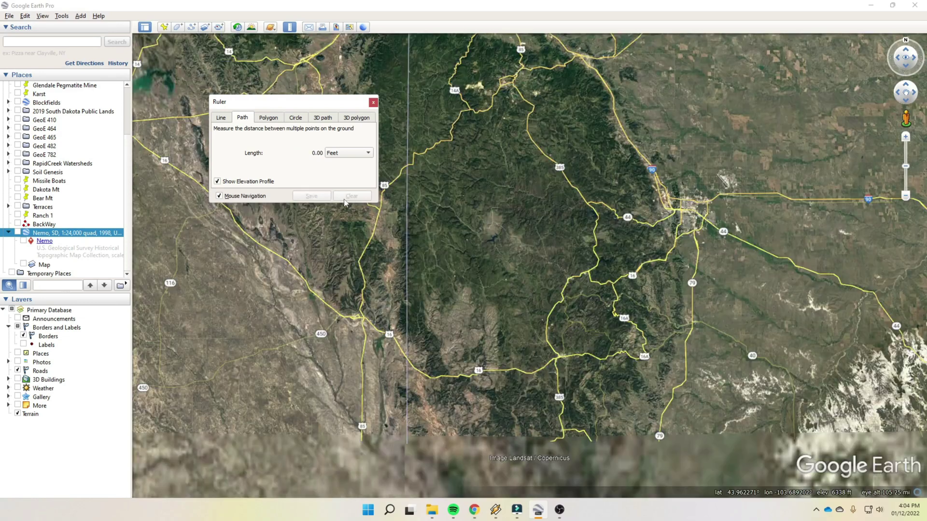
Step: Close the Ruler and zoom out to show more area north-west of the hills
{"action": "left_click", "coordinate": [374, 102]}
{"action": "scroll", "coordinate": [411, 156], "scroll_direction": "down", "scroll_amount": 5}
{"action": "scroll", "coordinate": [419, 205], "scroll_direction": "down", "scroll_amount": 3}
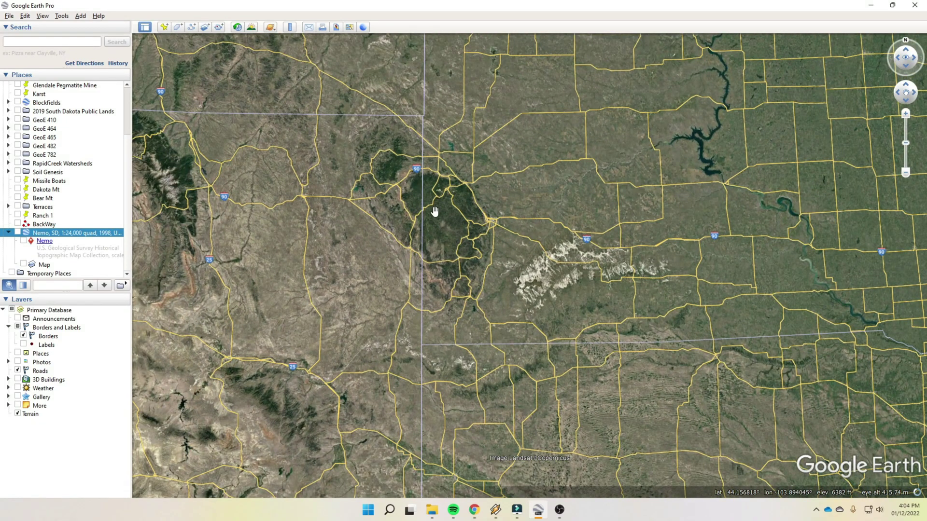
{"action": "left_click_drag", "start_coordinate": [434, 211], "coordinate": [446, 254]}
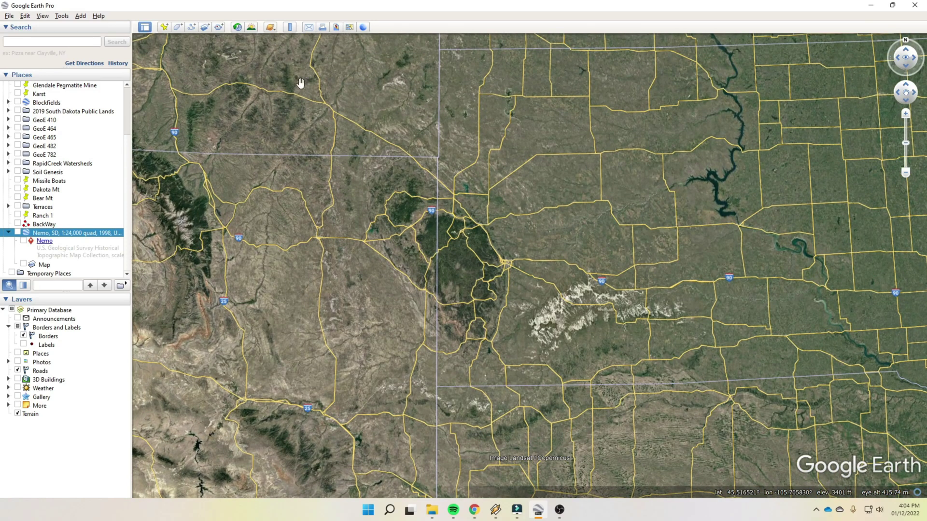
Step: Measure a five-point, 234-mi zigzag path across the hills, then clear it and close the Ruler
{"action": "left_click", "coordinate": [290, 27]}
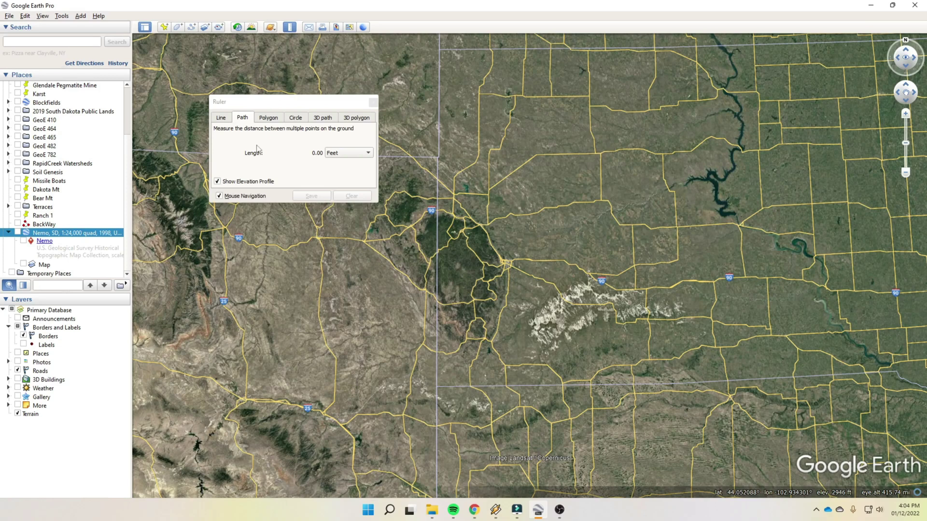
{"action": "left_click", "coordinate": [290, 347]}
{"action": "left_click", "coordinate": [357, 236]}
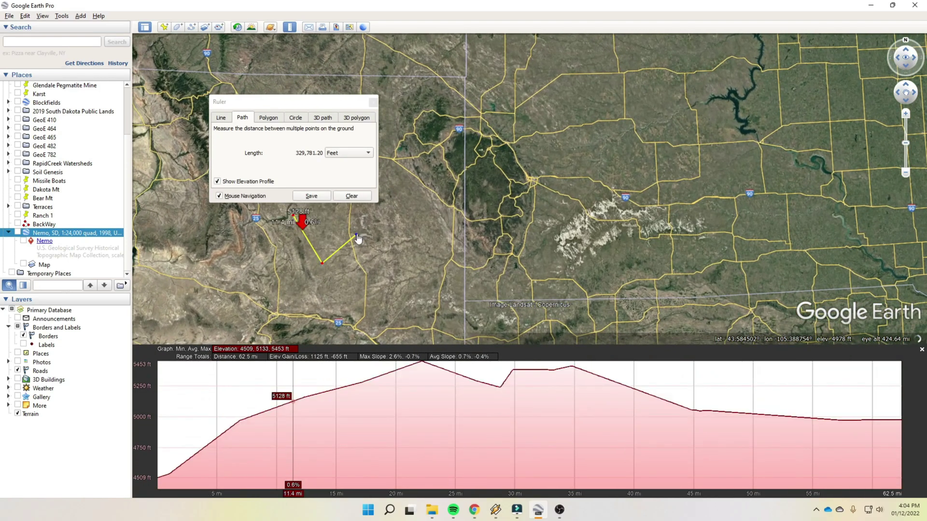
{"action": "left_click", "coordinate": [400, 223]}
{"action": "left_click", "coordinate": [444, 103]}
{"action": "left_click", "coordinate": [529, 167]}
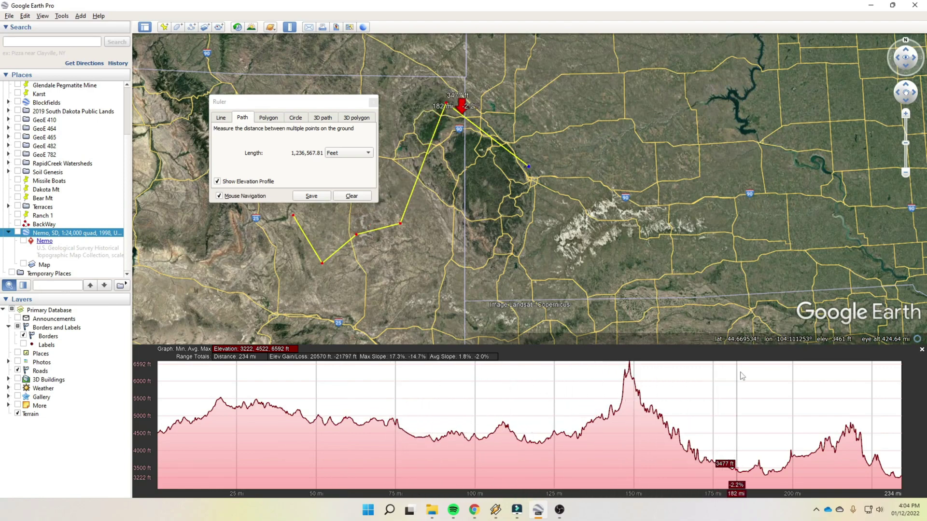
{"action": "left_click", "coordinate": [352, 196]}
{"action": "left_click", "coordinate": [373, 103]}
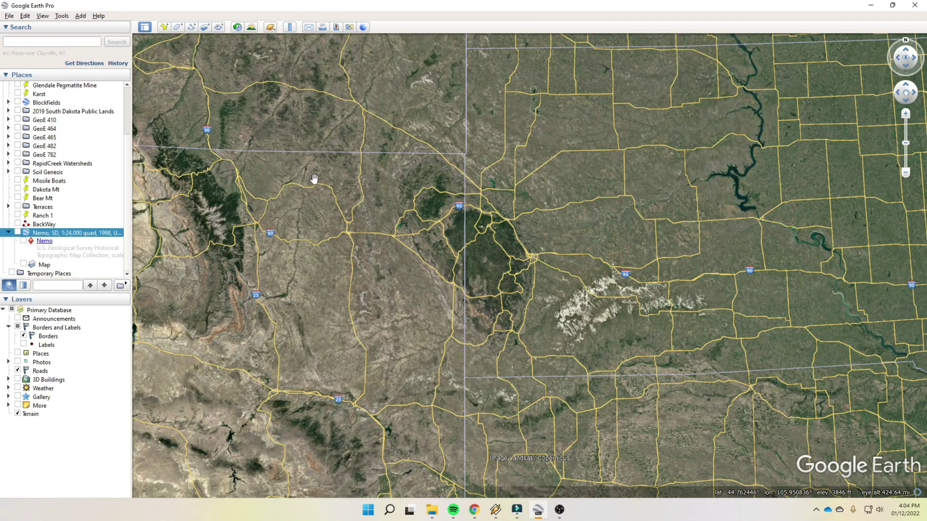
Step: Zoom in to frame the forested Black Hills, with the Badlands to the south-east
{"action": "scroll", "coordinate": [314, 178], "scroll_direction": "up", "scroll_amount": 3}
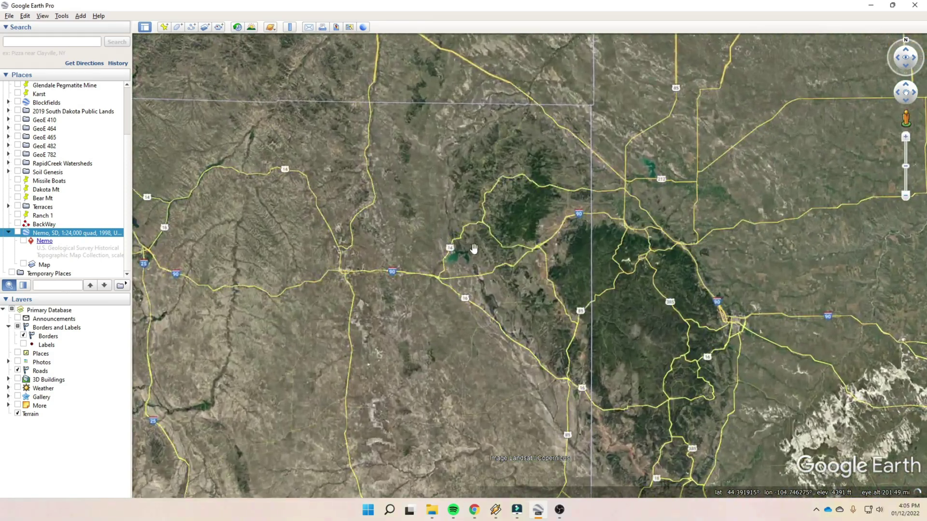
{"action": "left_click_drag", "start_coordinate": [473, 249], "coordinate": [360, 173]}
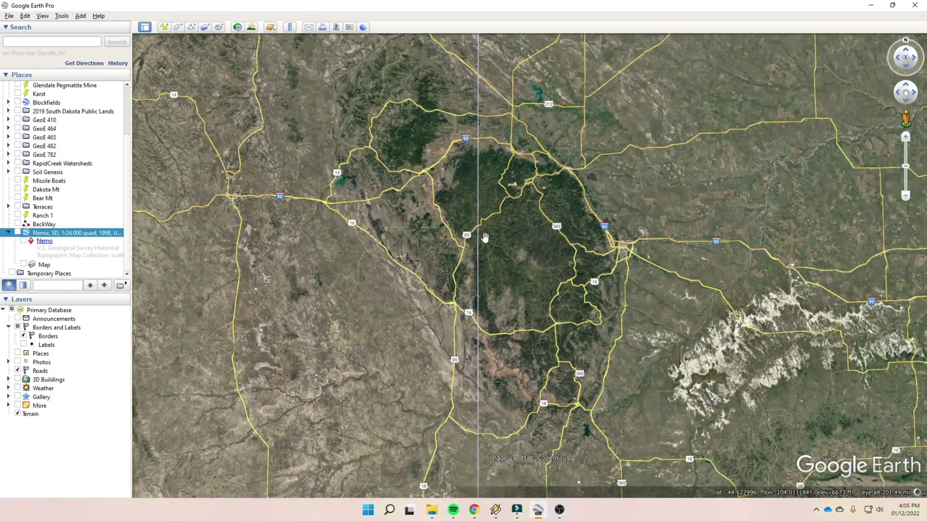
{"action": "left_click_drag", "start_coordinate": [485, 239], "coordinate": [447, 217]}
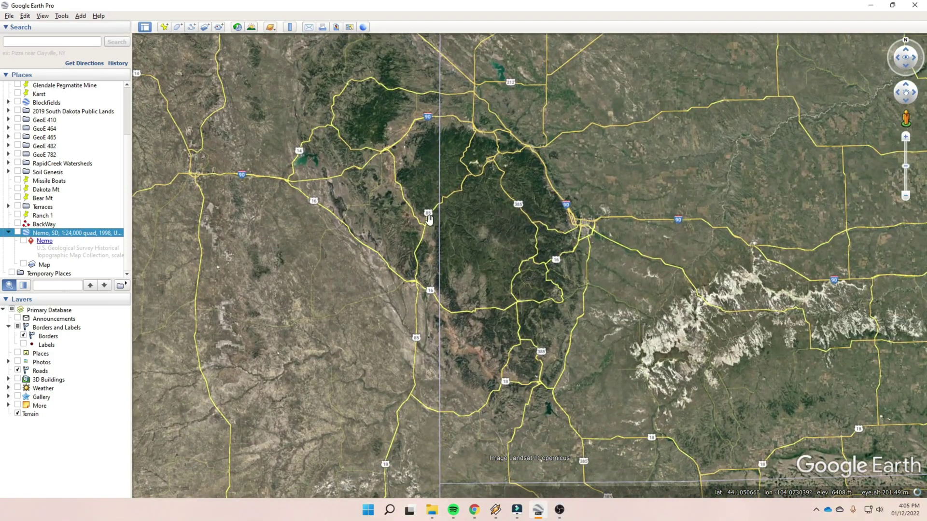